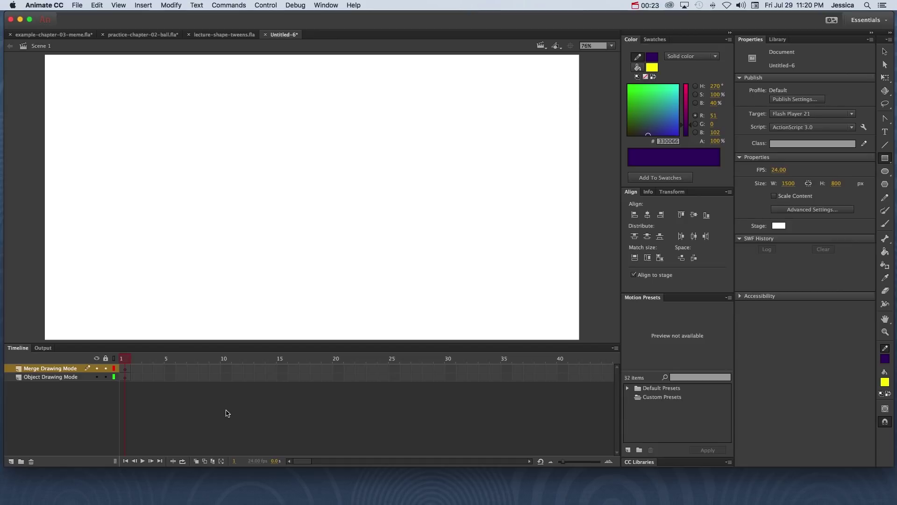
# Activate the Object Drawing Mode layer and turn on Object Drawing for the Rectangle tool.
pyautogui.click(76, 380)
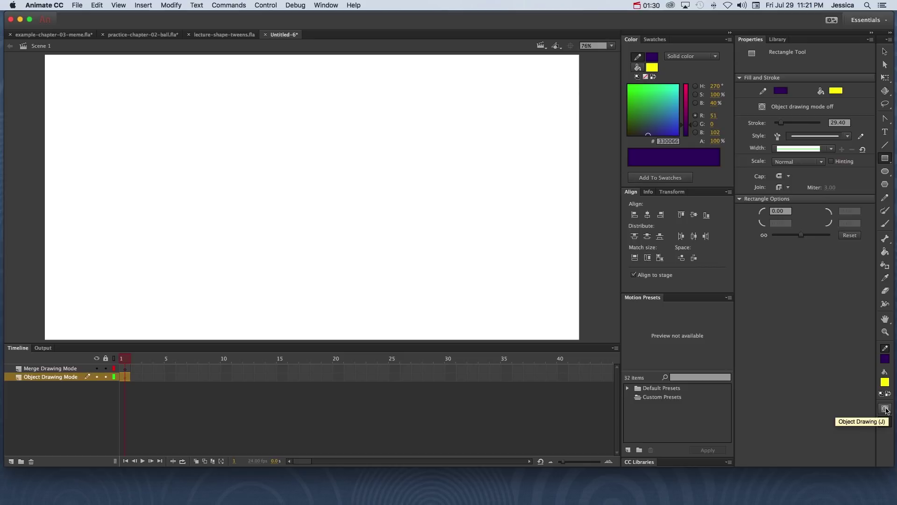
pyautogui.click(885, 409)
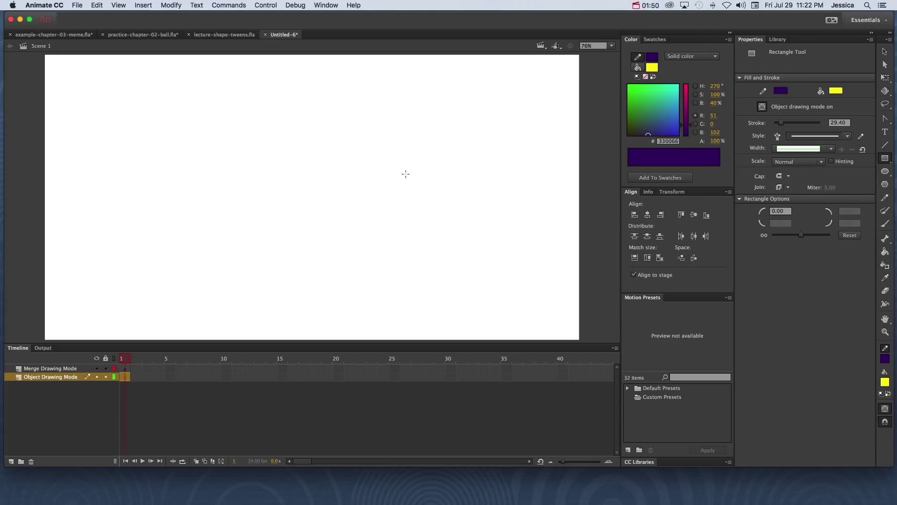
# Draw a 480 × 270 yellow rectangle object with purple stroke at top-left and nudge it slightly.
pyautogui.moveTo(54, 65)
pyautogui.mouseDown()
pyautogui.moveTo(160, 135)
pyautogui.moveTo(227, 163)
pyautogui.mouseUp()
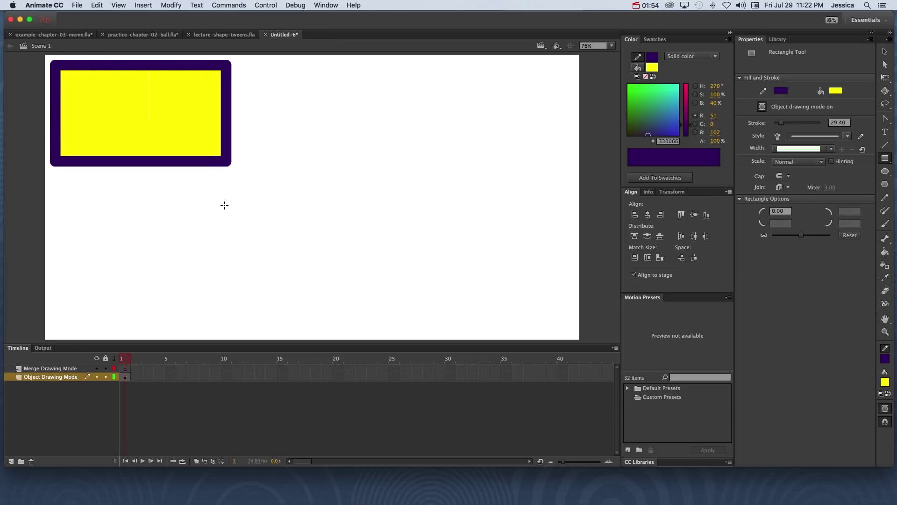
pyautogui.click(885, 52)
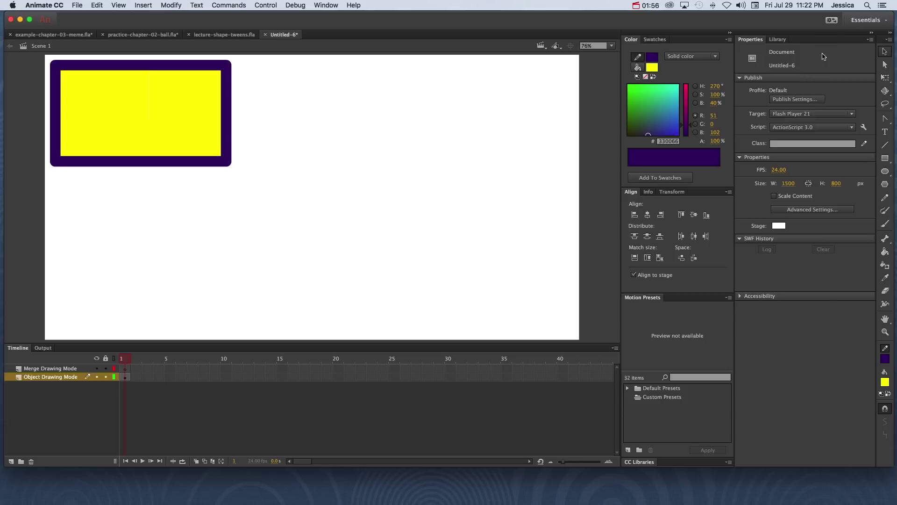
pyautogui.click(143, 134)
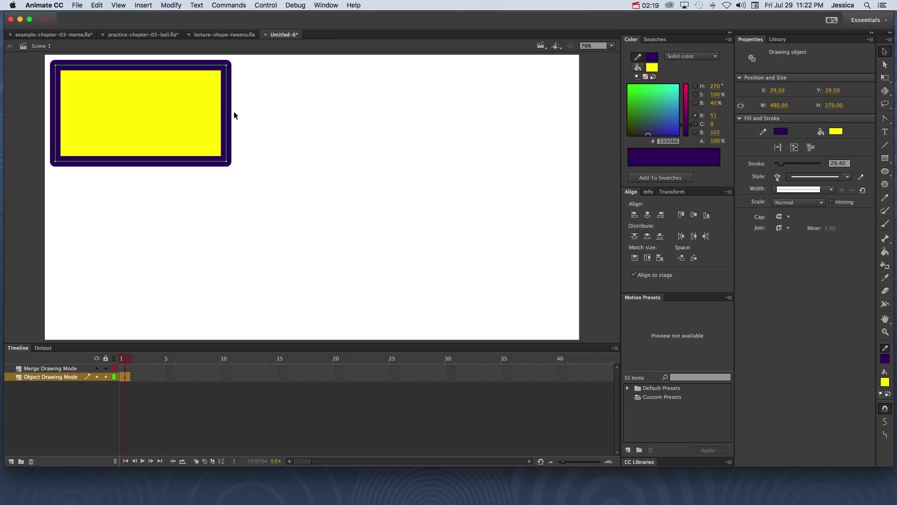
pyautogui.moveTo(173, 117); pyautogui.dragTo(163, 133)
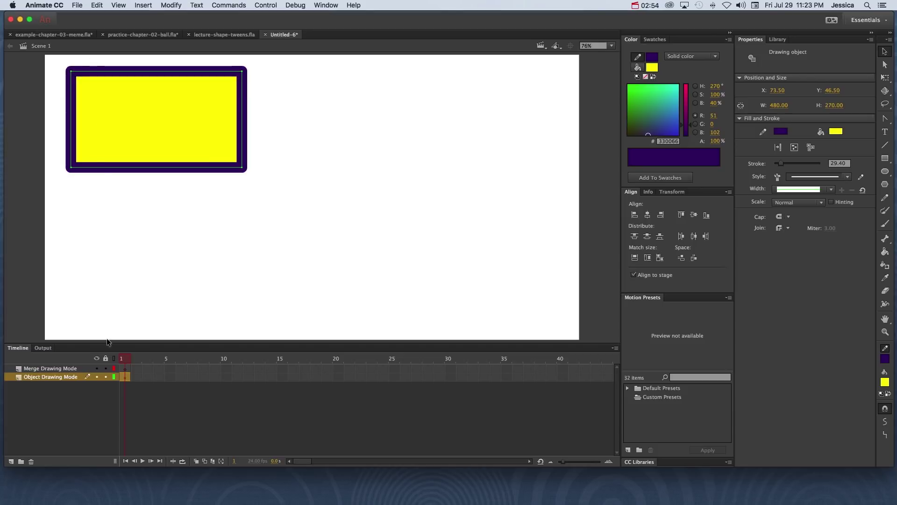
# On the Merge Drawing Mode layer, turn off Object Drawing and draw a rectangle below the first.
pyautogui.click(78, 369)
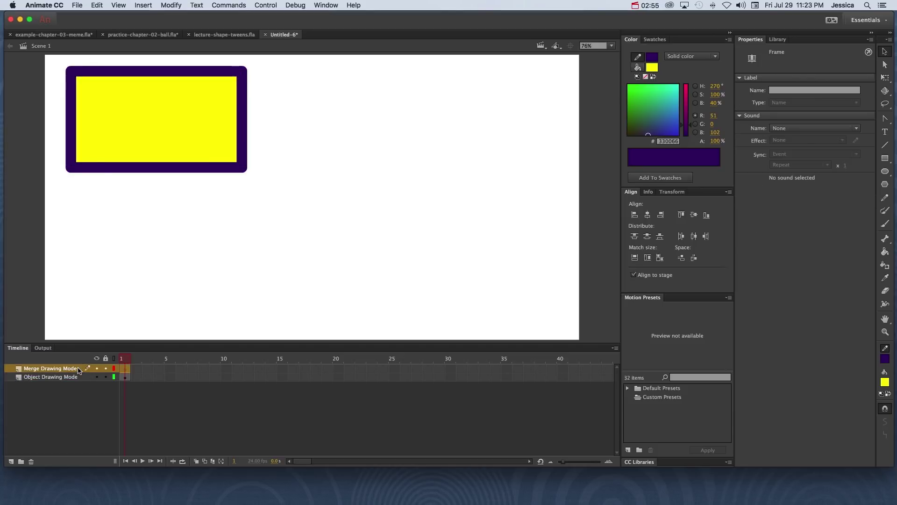
pyautogui.click(886, 159)
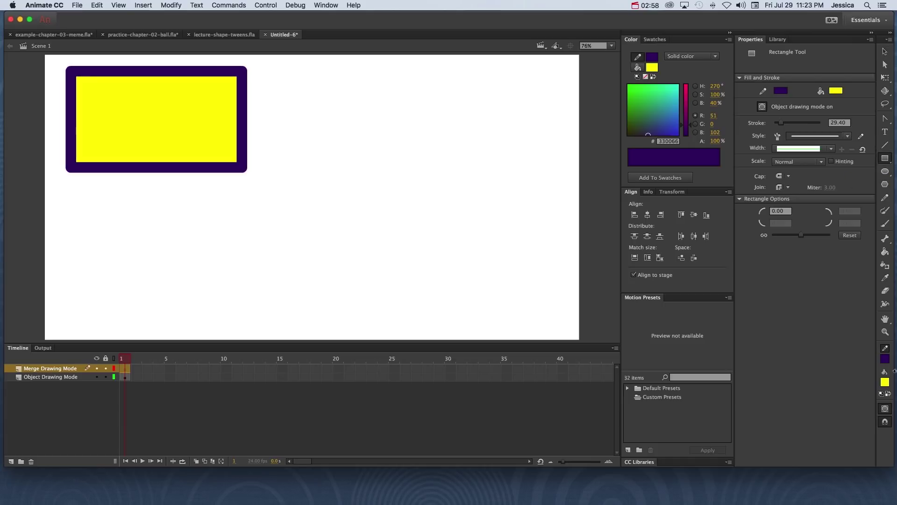
pyautogui.click(885, 408)
pyautogui.moveTo(68, 195); pyautogui.dragTo(243, 290)
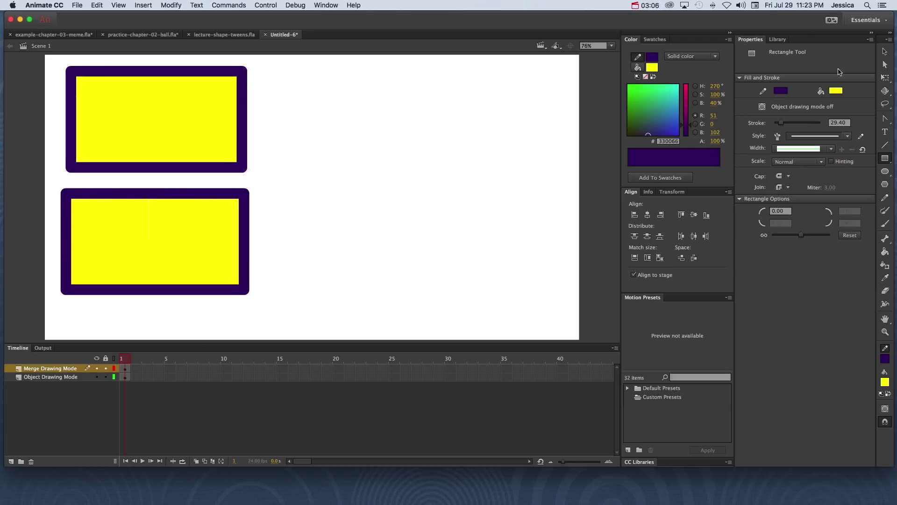
pyautogui.click(890, 54)
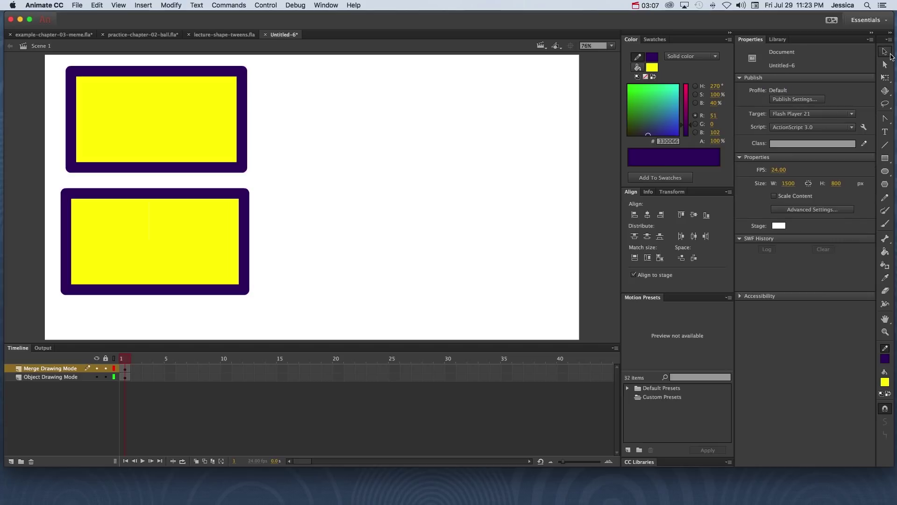
pyautogui.click(147, 241)
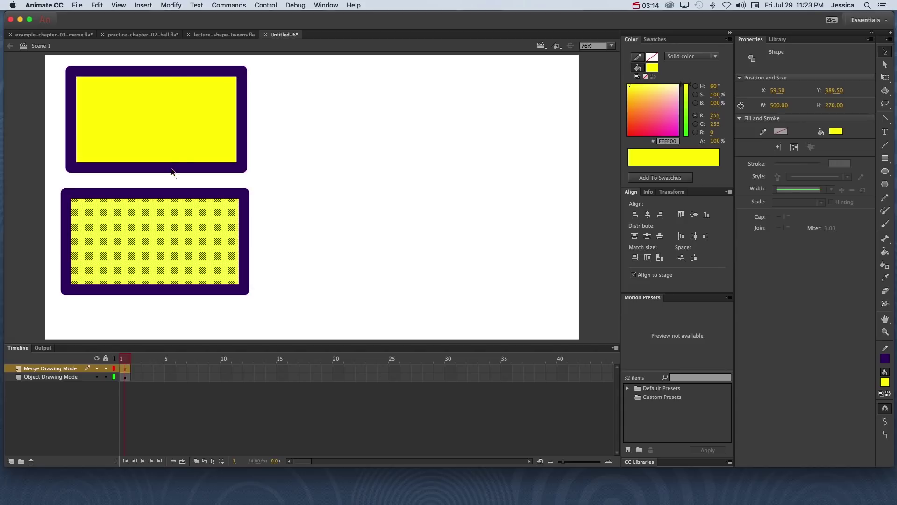
pyautogui.click(157, 138)
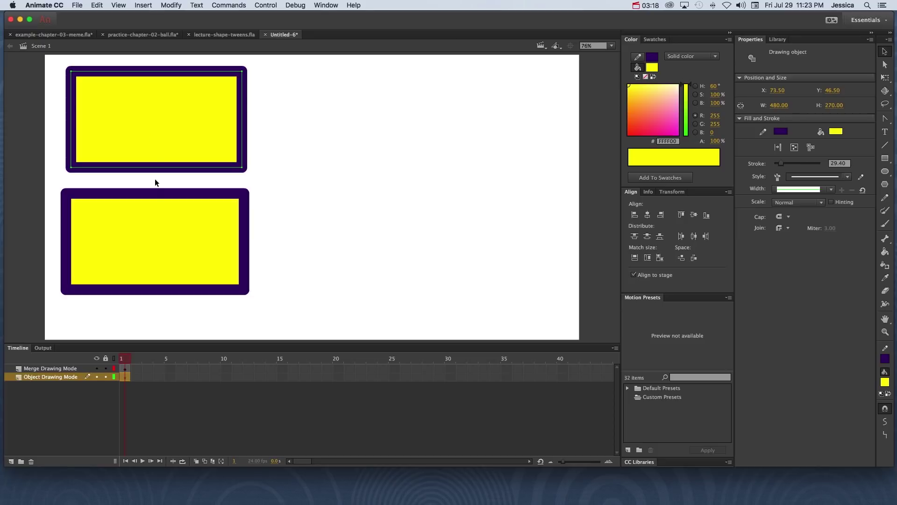
pyautogui.click(160, 240)
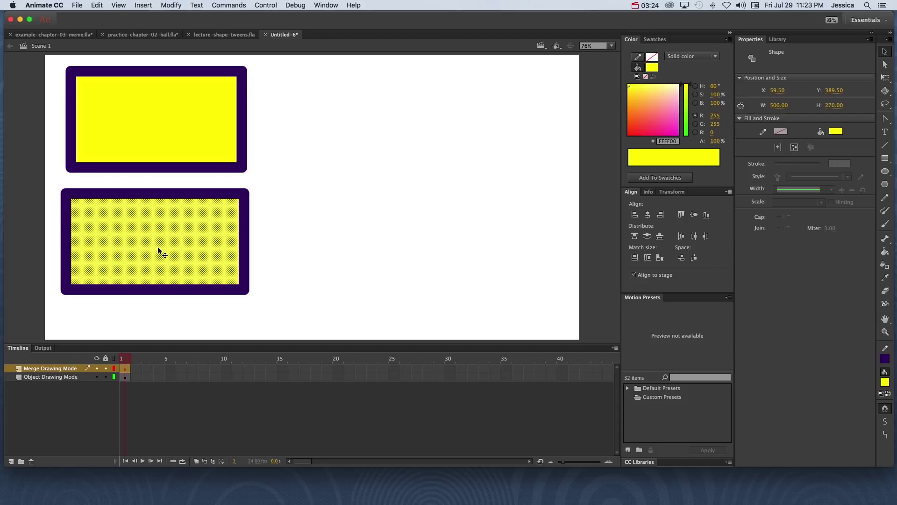
pyautogui.click(168, 293)
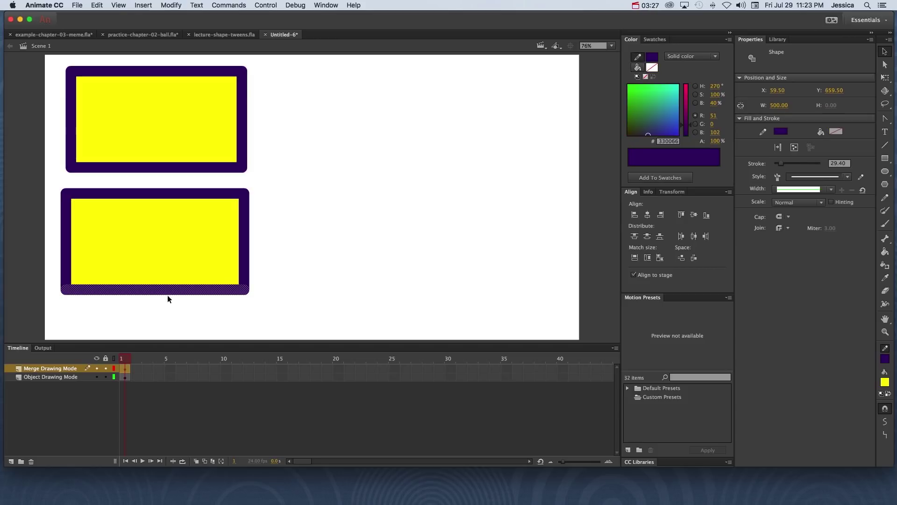
pyautogui.click(245, 248)
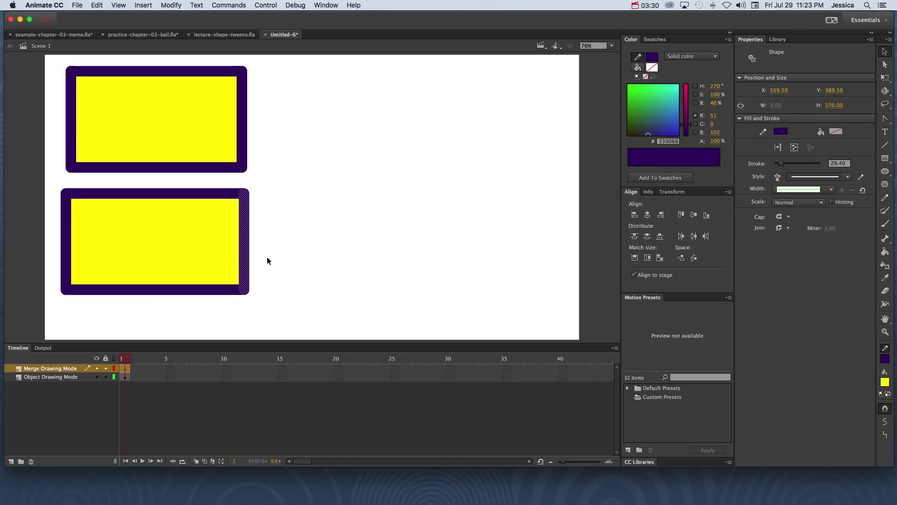
pyautogui.doubleClick(244, 261)
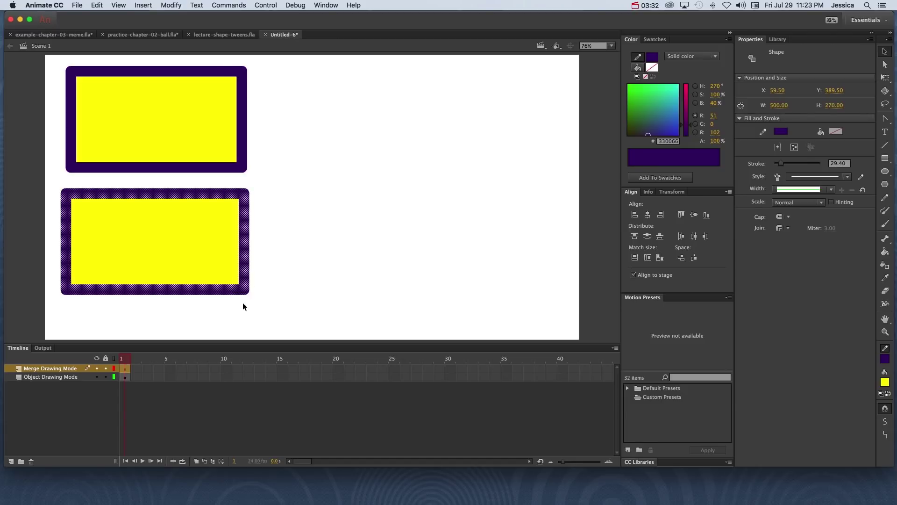
pyautogui.keyDown('shift'); pyautogui.click(150, 238); pyautogui.keyUp('shift')
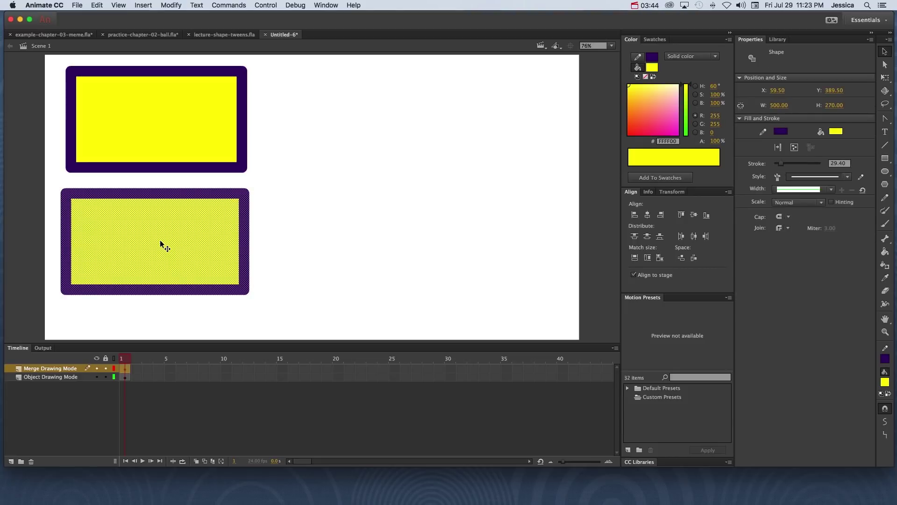
pyautogui.click(259, 240)
pyautogui.click(164, 253)
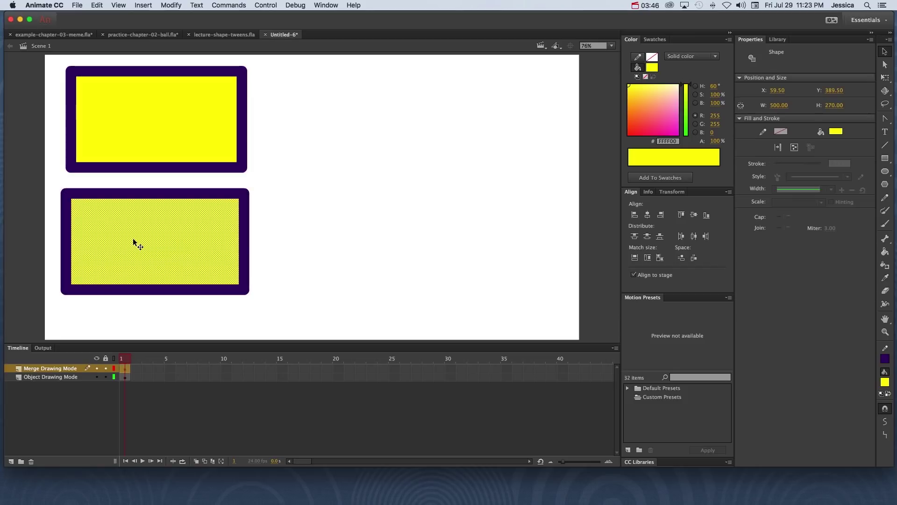
# Drag the lower rectangle's yellow fill out to the right and lift its right edge away as a vertical bar.
pyautogui.moveTo(126, 235); pyautogui.dragTo(368, 244)
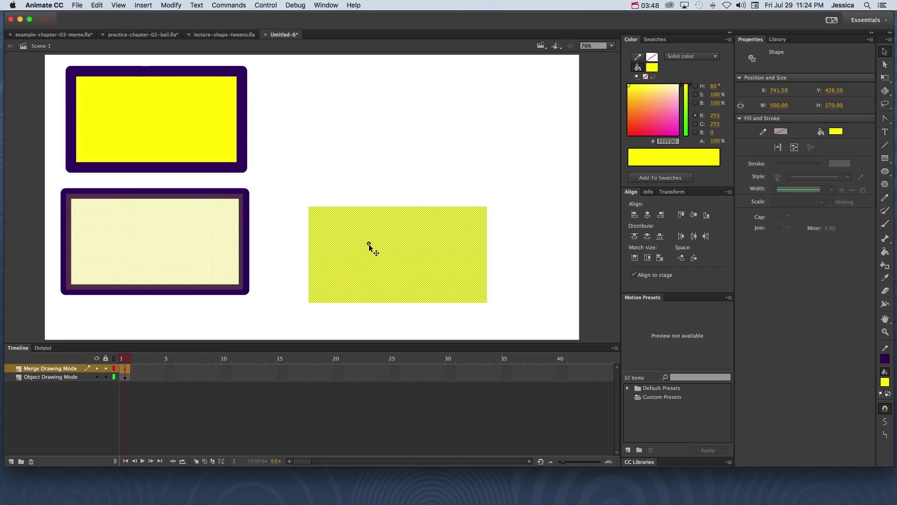
pyautogui.moveTo(353, 286); pyautogui.dragTo(366, 275)
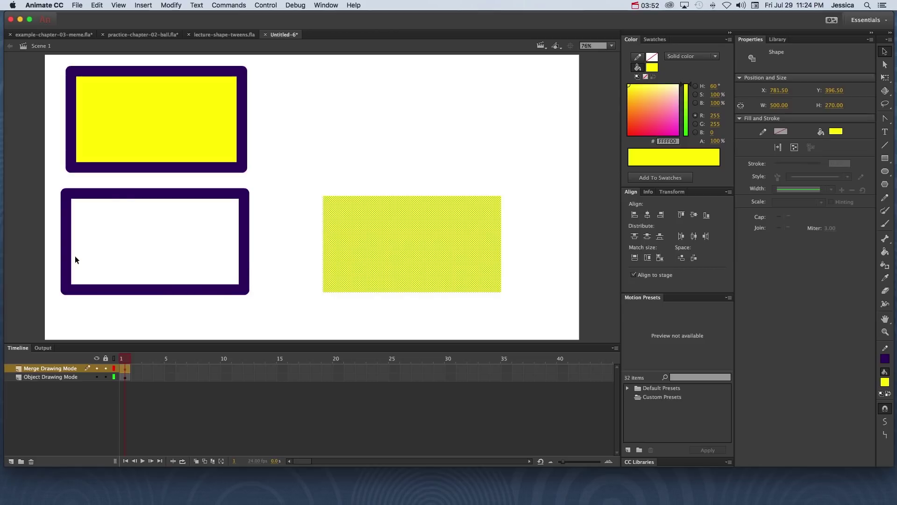
pyautogui.click(263, 222)
pyautogui.click(248, 261)
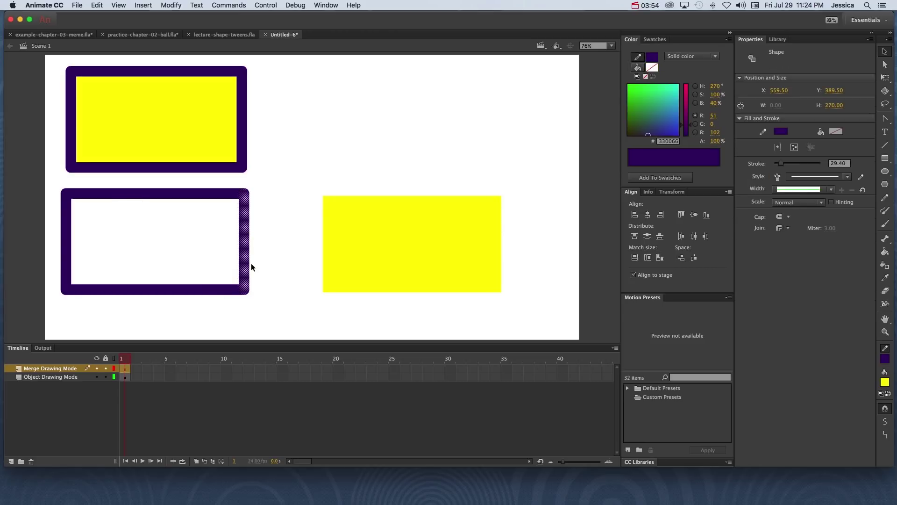
pyautogui.moveTo(248, 267); pyautogui.dragTo(343, 158)
pyautogui.click(299, 232)
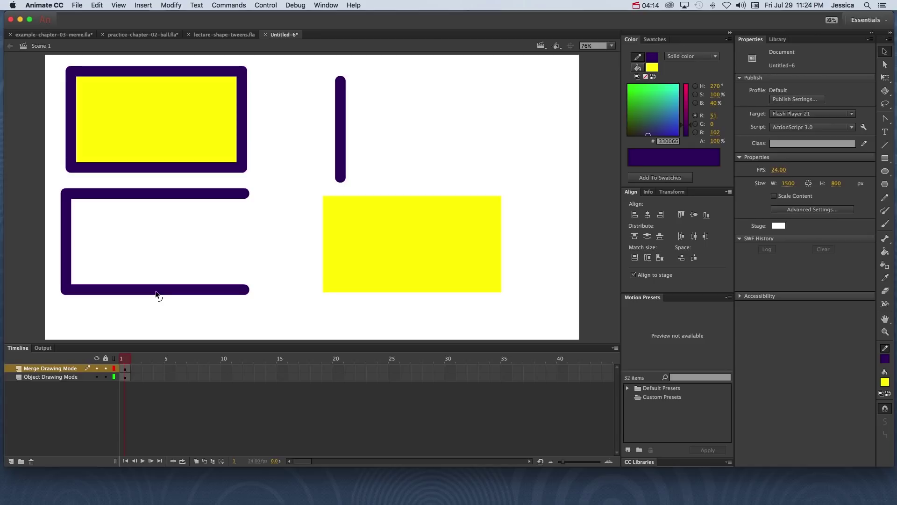
# Curve the open outline's bottom edge upward and top edge downward into a bowtie shape.
pyautogui.moveTo(156, 292); pyautogui.dragTo(156, 266)
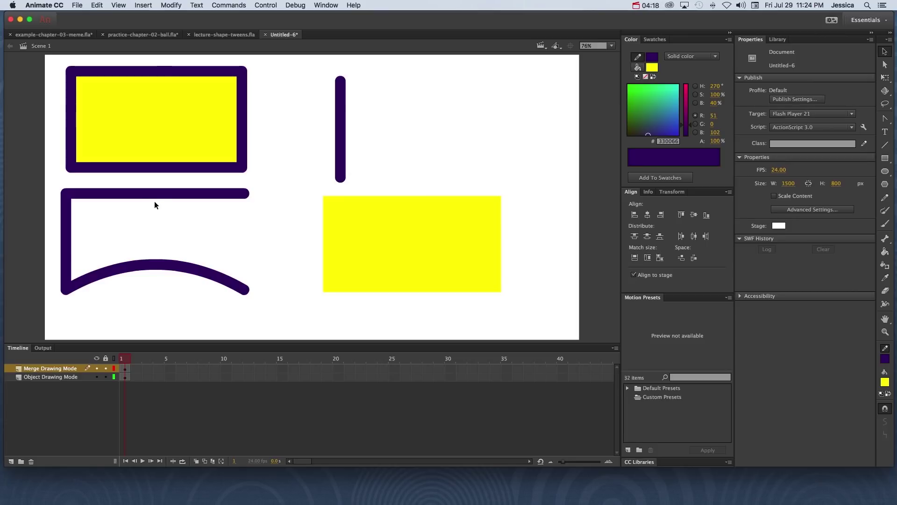
pyautogui.moveTo(155, 194); pyautogui.dragTo(152, 224)
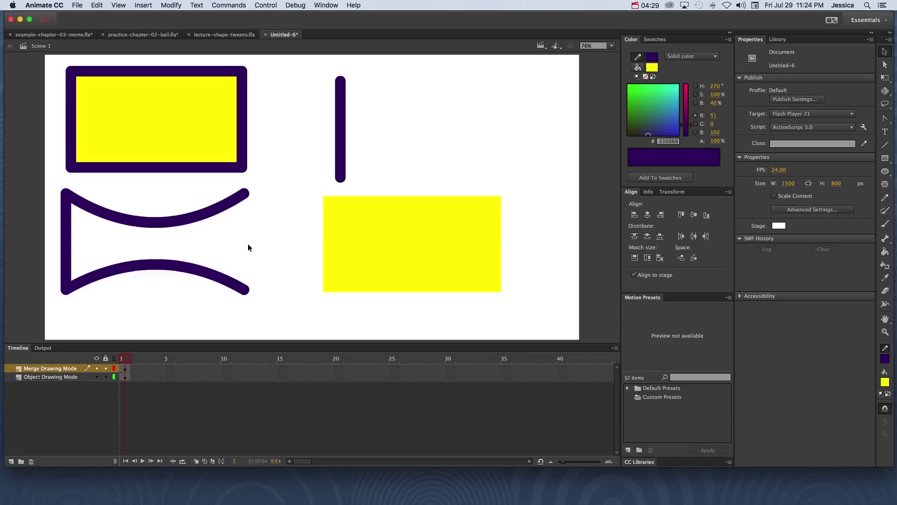
# Drop the loose yellow fill onto the curved purple outline so they merge.
pyautogui.click(358, 255)
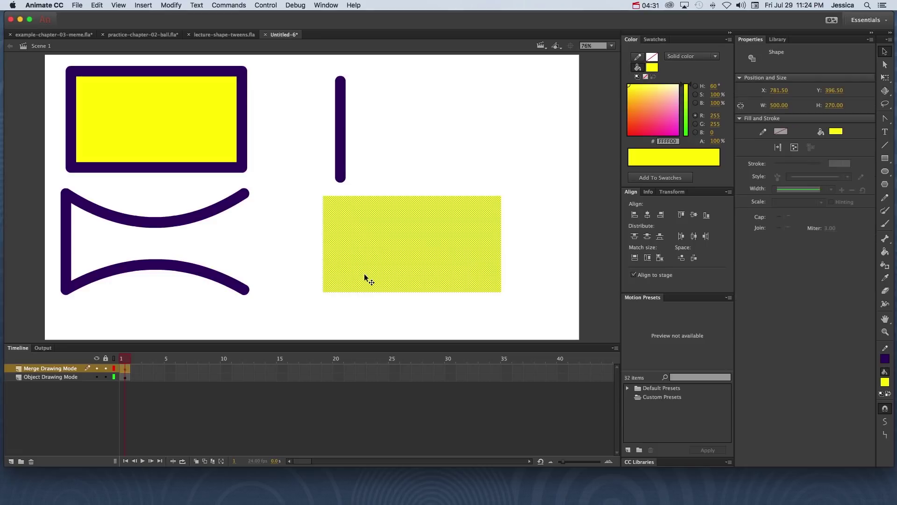
pyautogui.moveTo(377, 248); pyautogui.dragTo(245, 236)
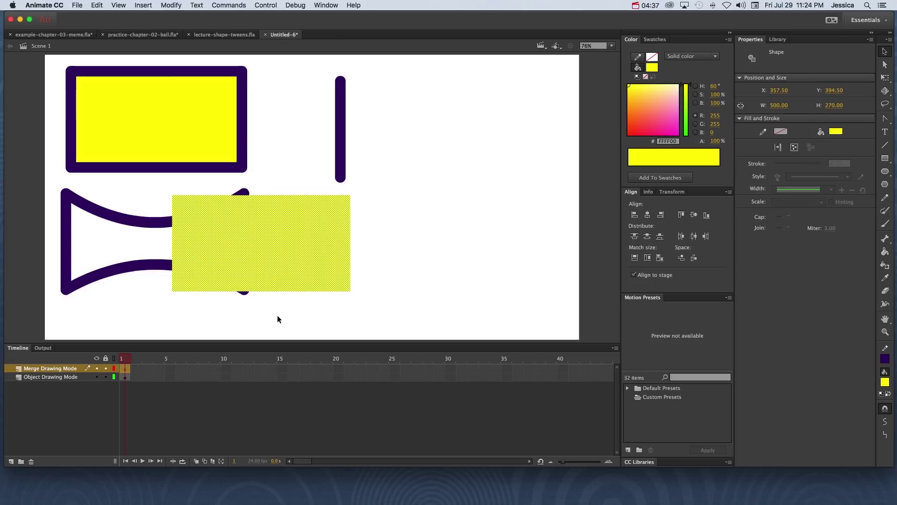
pyautogui.click(291, 311)
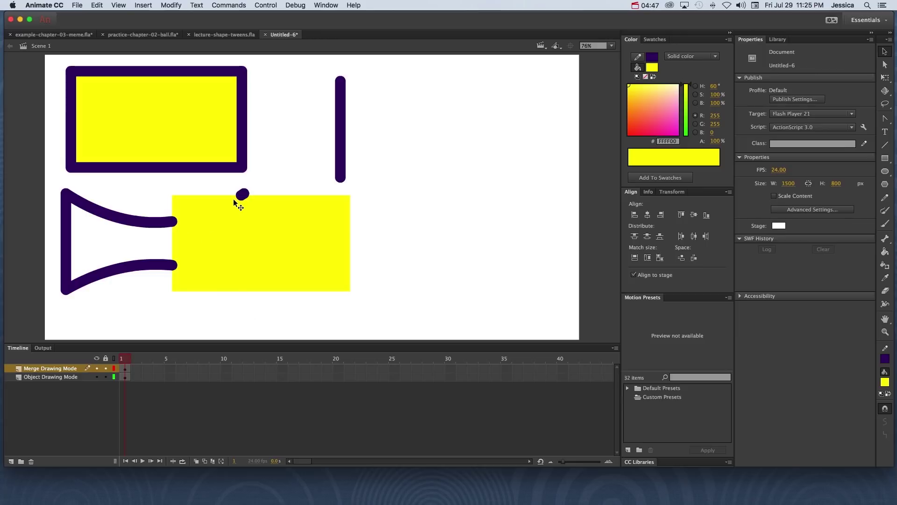
# Drag the yellow fill off to the lower right, revealing the cut-away purple strokes.
pyautogui.click(244, 228)
pyautogui.moveTo(257, 244); pyautogui.dragTo(426, 267)
pyautogui.click(335, 268)
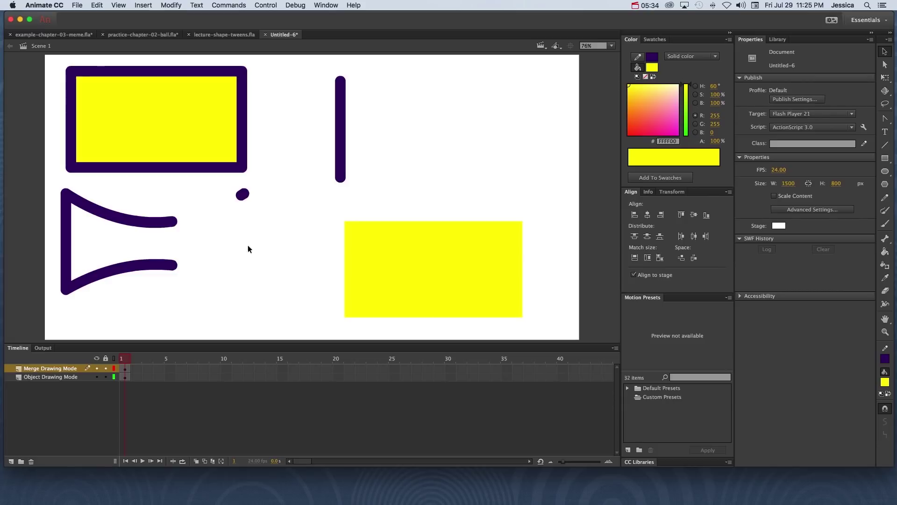
# Move the yellow rectangle back to the left.
pyautogui.click(414, 257)
pyautogui.moveTo(450, 254); pyautogui.dragTo(294, 254)
pyautogui.click(425, 259)
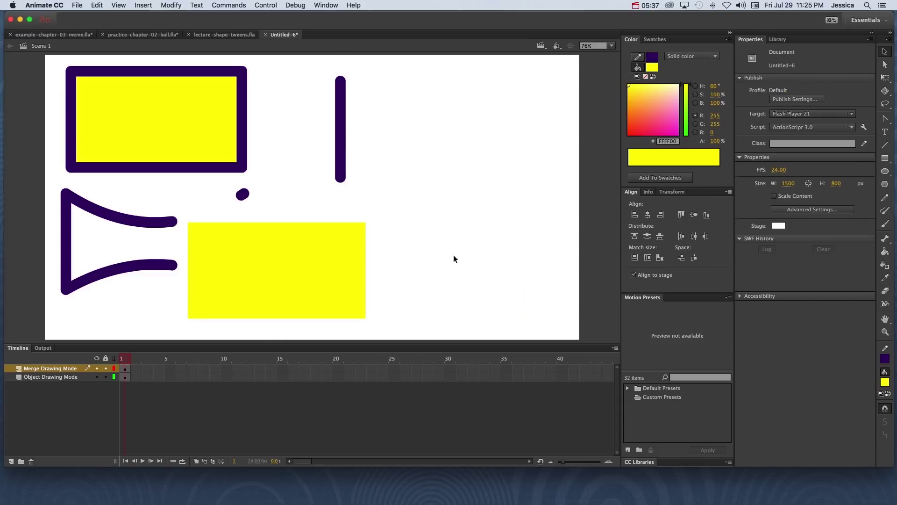
# Set the Oval tool to no stroke with a #66CC33 green fill.
pyautogui.click(886, 172)
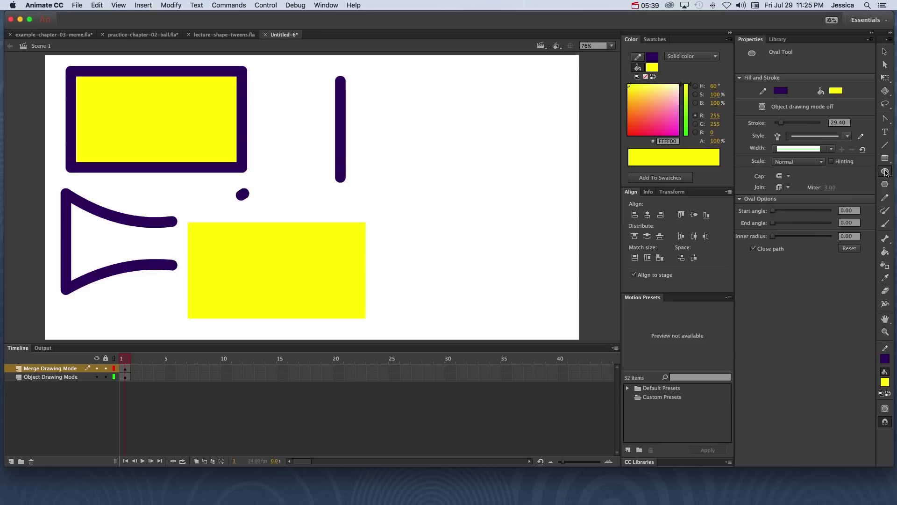
pyautogui.click(780, 92)
pyautogui.click(758, 101)
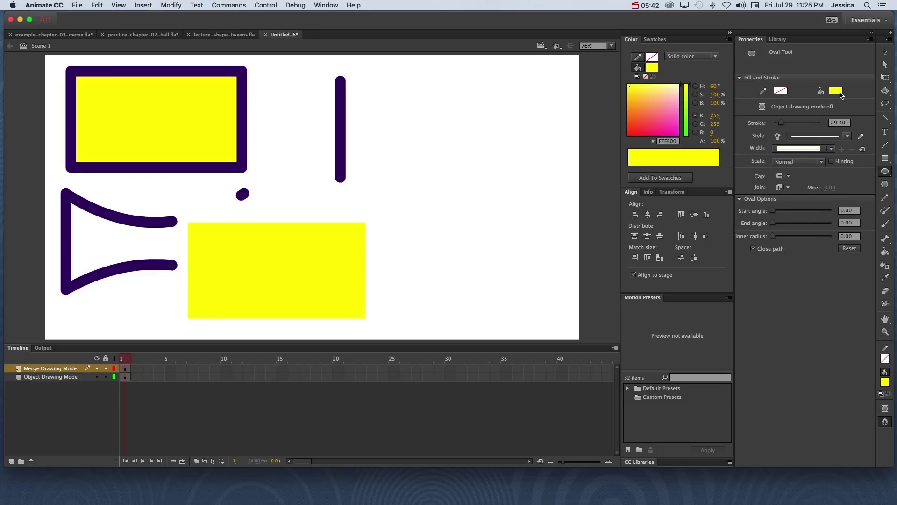
pyautogui.click(836, 91)
pyautogui.click(819, 125)
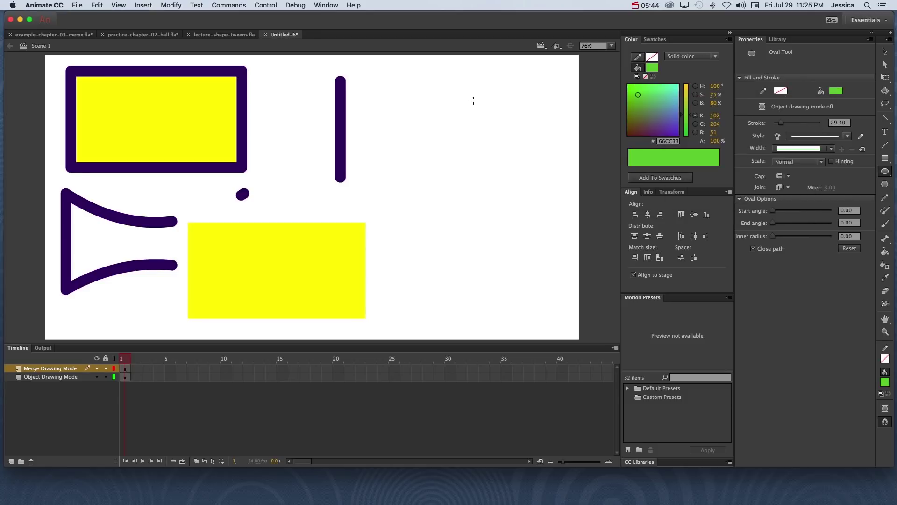
# Draw seven overlapping green ovals forming a cloud-shaped tree top.
pyautogui.moveTo(469, 98); pyautogui.dragTo(547, 162)
pyautogui.moveTo(451, 124); pyautogui.dragTo(512, 170)
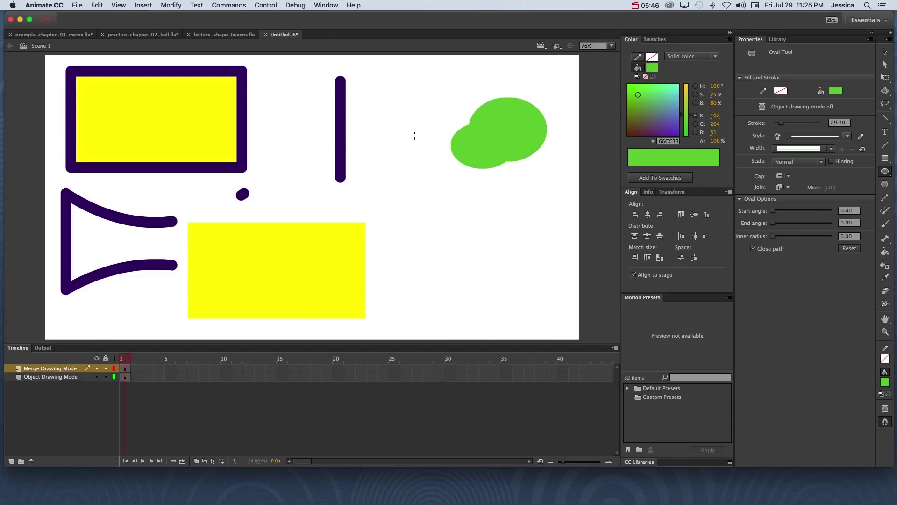
pyautogui.moveTo(411, 136); pyautogui.dragTo(494, 202)
pyautogui.moveTo(480, 160); pyautogui.dragTo(533, 204)
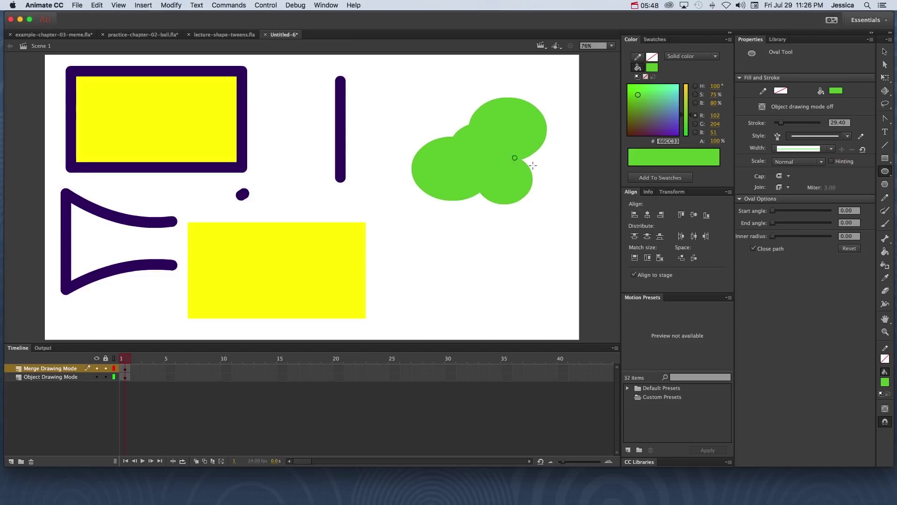
pyautogui.moveTo(514, 139)
pyautogui.mouseDown()
pyautogui.moveTo(572, 204)
pyautogui.moveTo(561, 150)
pyautogui.moveTo(578, 186)
pyautogui.mouseUp()
pyautogui.moveTo(417, 116); pyautogui.dragTo(482, 161)
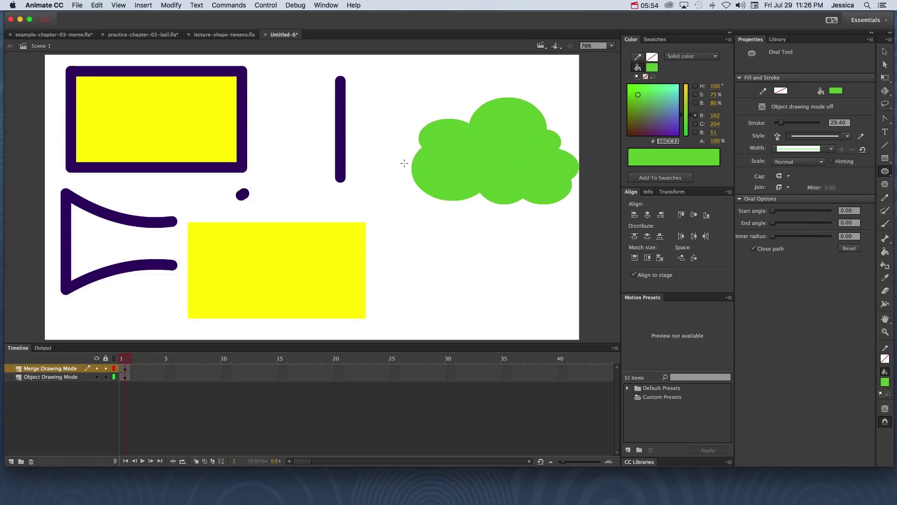
pyautogui.moveTo(393, 141); pyautogui.dragTo(438, 200)
# Shift the green cloud shape up and to the left.
pyautogui.press('v')
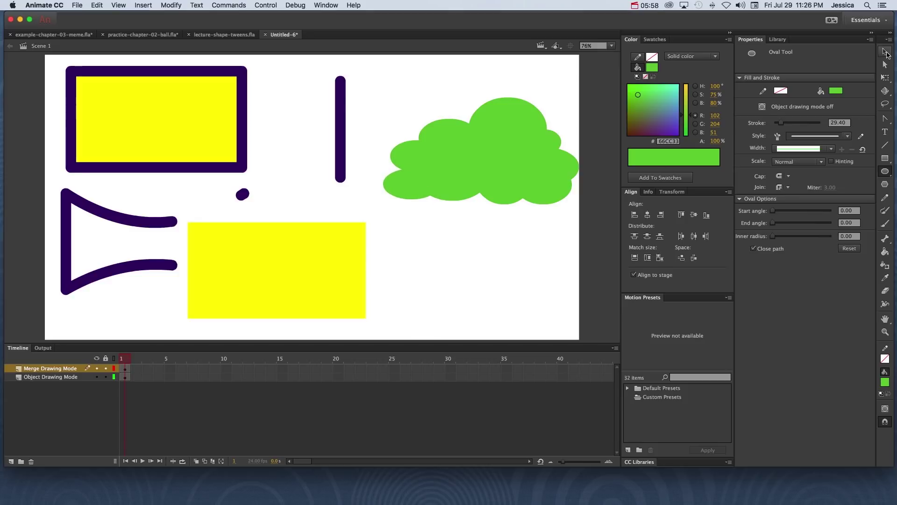
pyautogui.click(514, 175)
pyautogui.moveTo(514, 175); pyautogui.dragTo(491, 152)
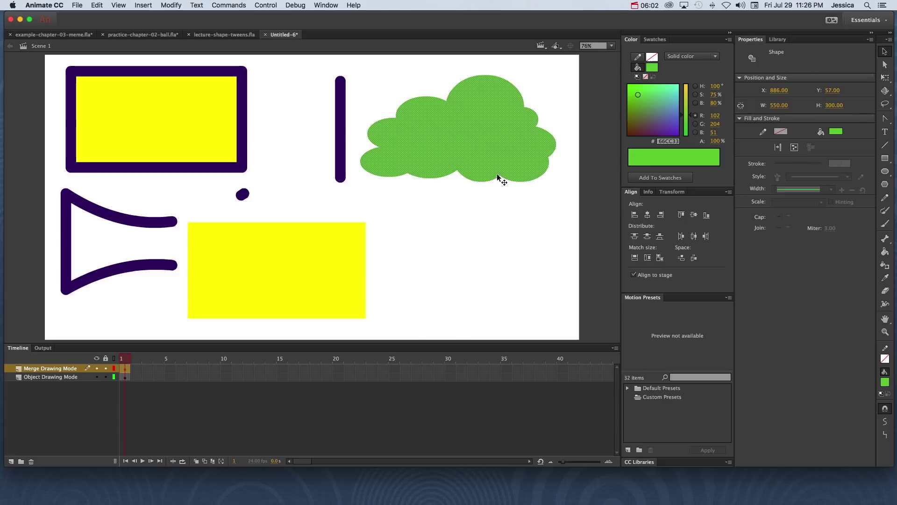
pyautogui.click(547, 121)
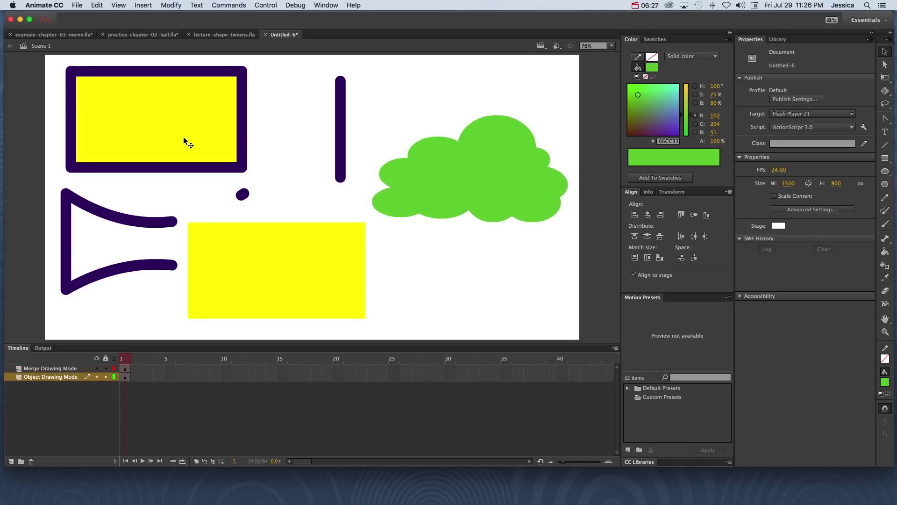
pyautogui.click(185, 140)
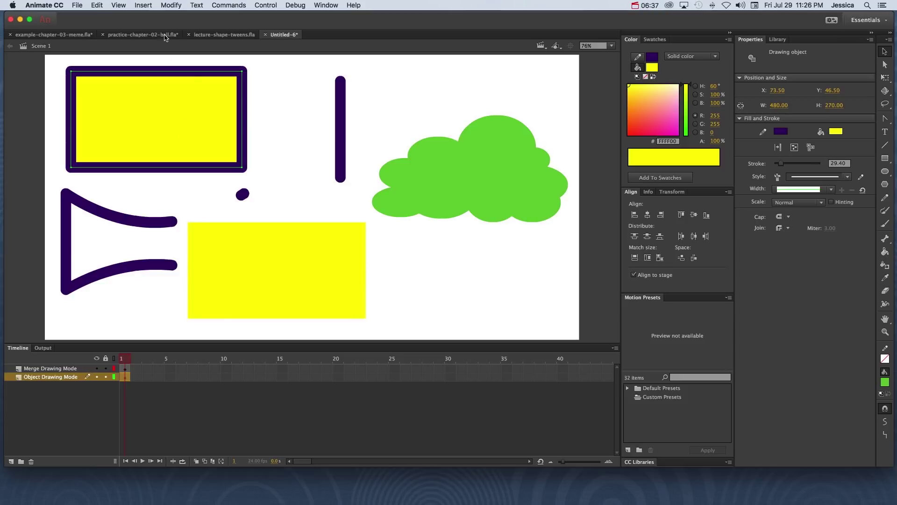
pyautogui.click(171, 5)
pyautogui.click(180, 49)
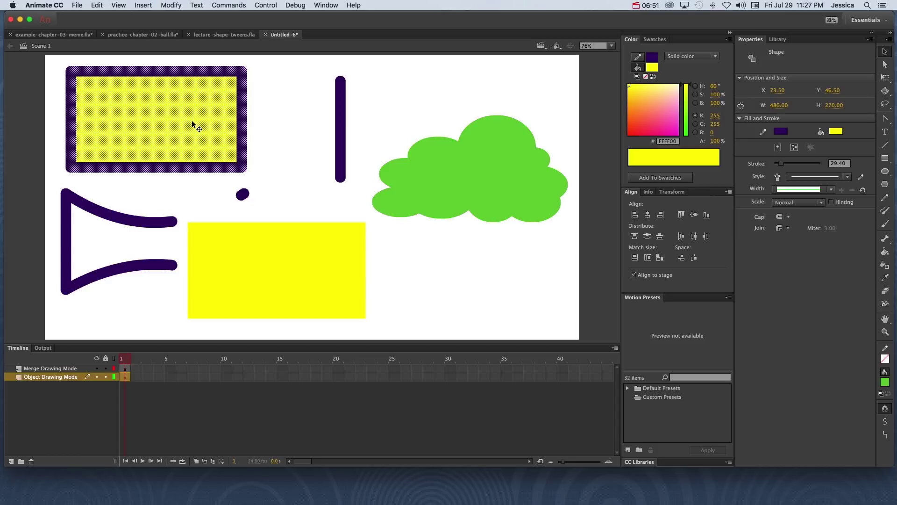
pyautogui.press('super+g')
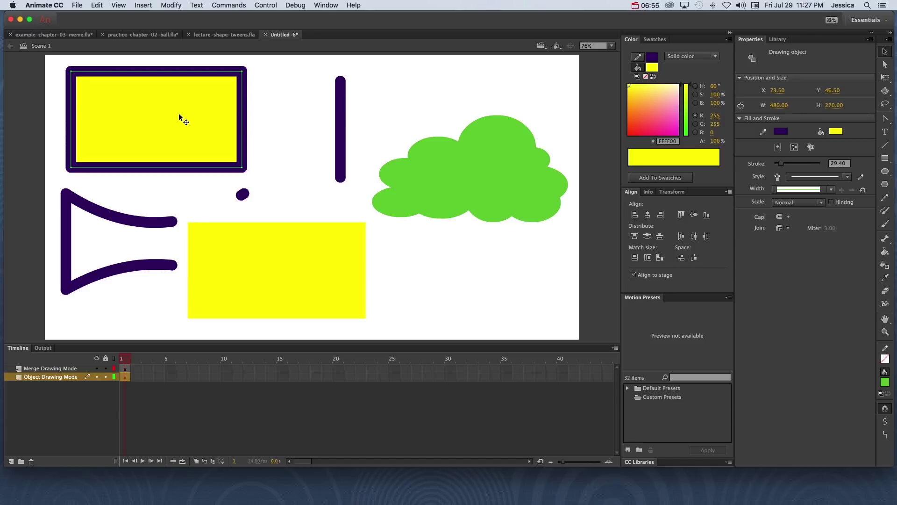
# Inside the upper rectangle object, bend the bottom edge up and top edge down into a bowtie.
pyautogui.doubleClick(178, 114)
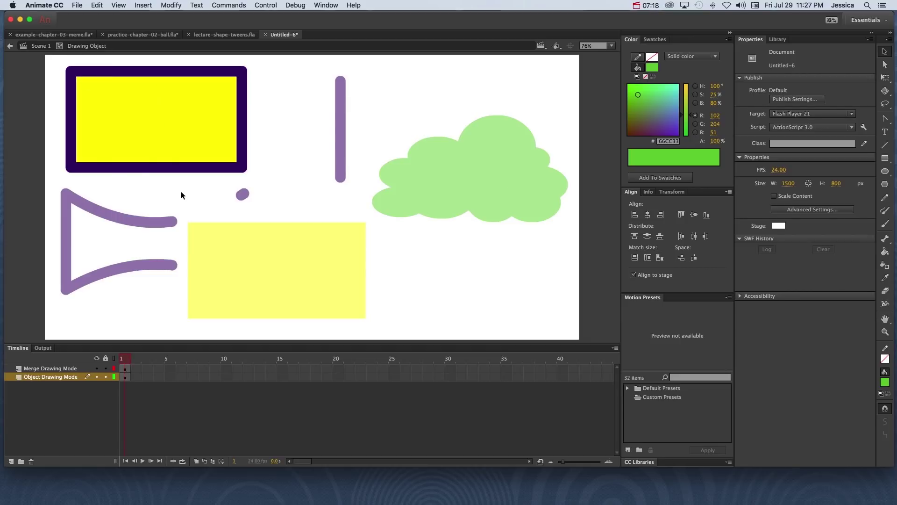
pyautogui.click(162, 126)
pyautogui.click(241, 142)
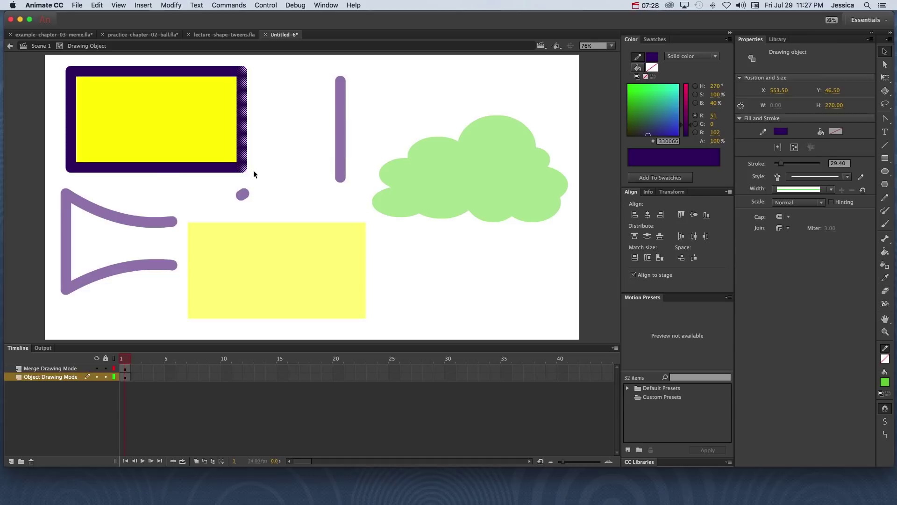
pyautogui.click(160, 177)
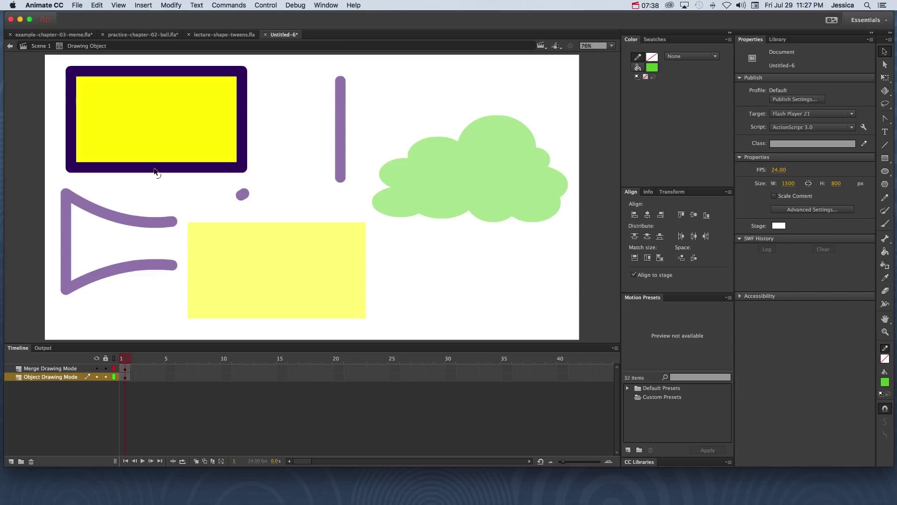
pyautogui.moveTo(154, 171); pyautogui.dragTo(156, 145)
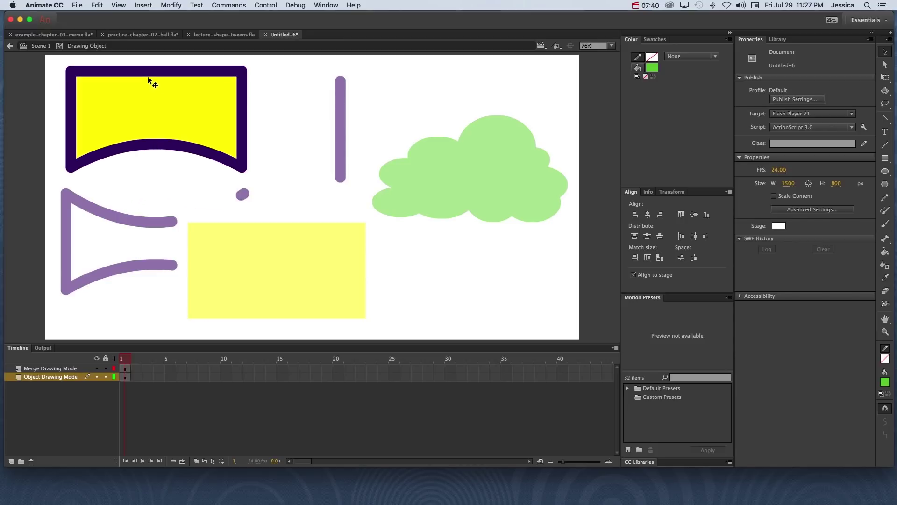
pyautogui.moveTo(152, 72); pyautogui.dragTo(151, 104)
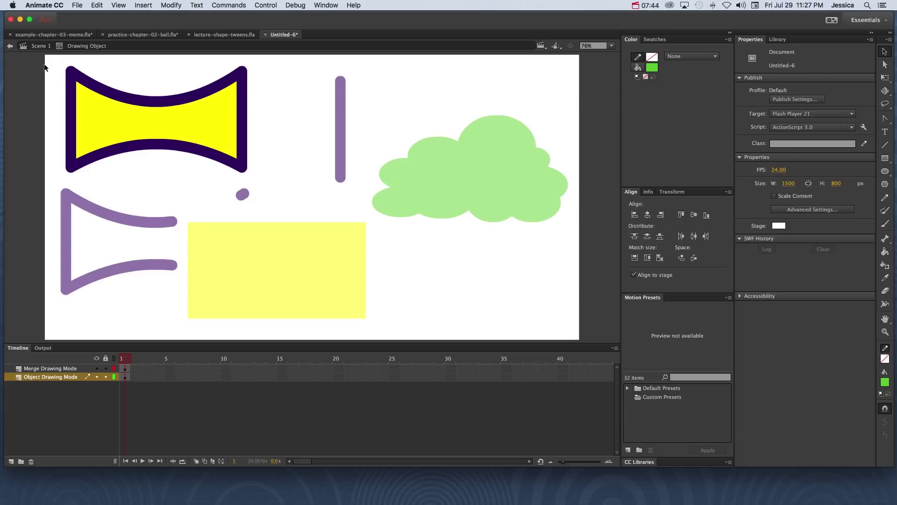
# Back in Scene 1, move the bowtie object right to X 199.10, Y 74.85.
pyautogui.click(37, 47)
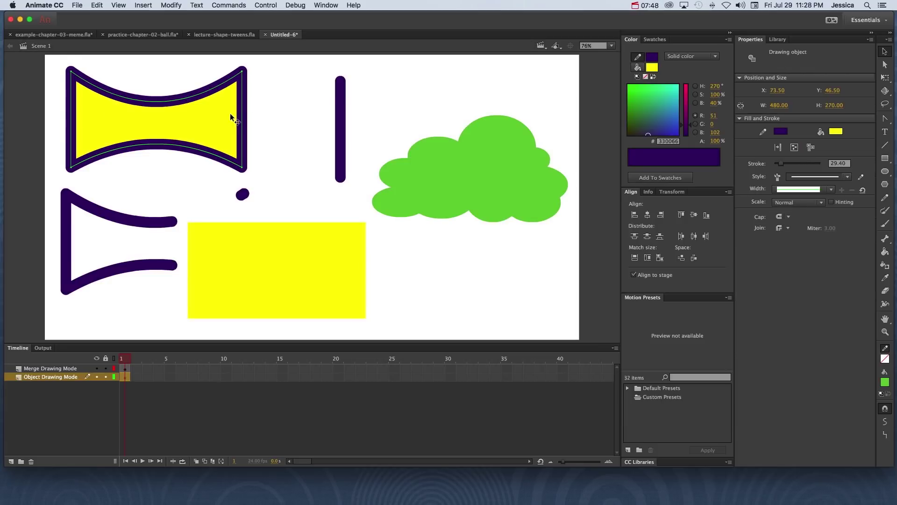
pyautogui.moveTo(184, 139); pyautogui.dragTo(229, 149)
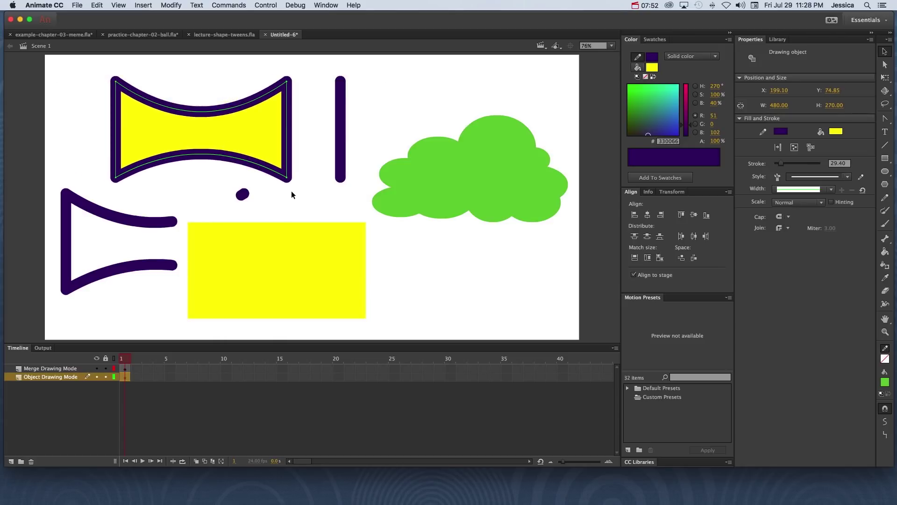